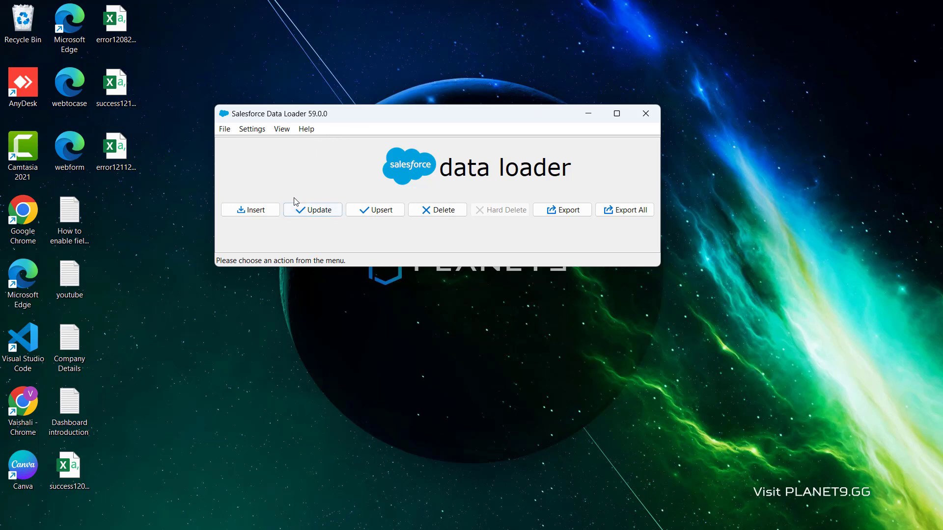
Start an Update operation and choose password authentication for logging in
click(318, 211)
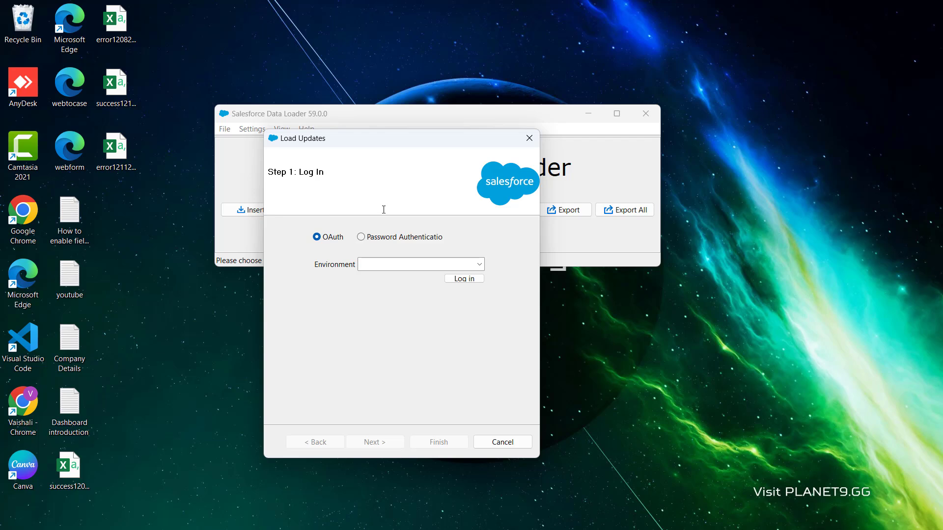
click(360, 238)
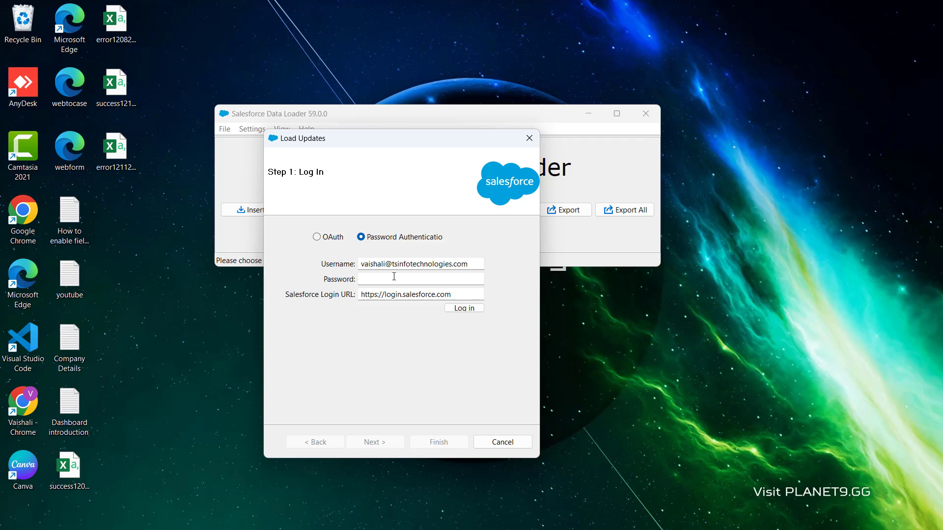
Enter the account password and try to log in
click(393, 277)
text(•)
key(ctrl+v)
click(467, 311)
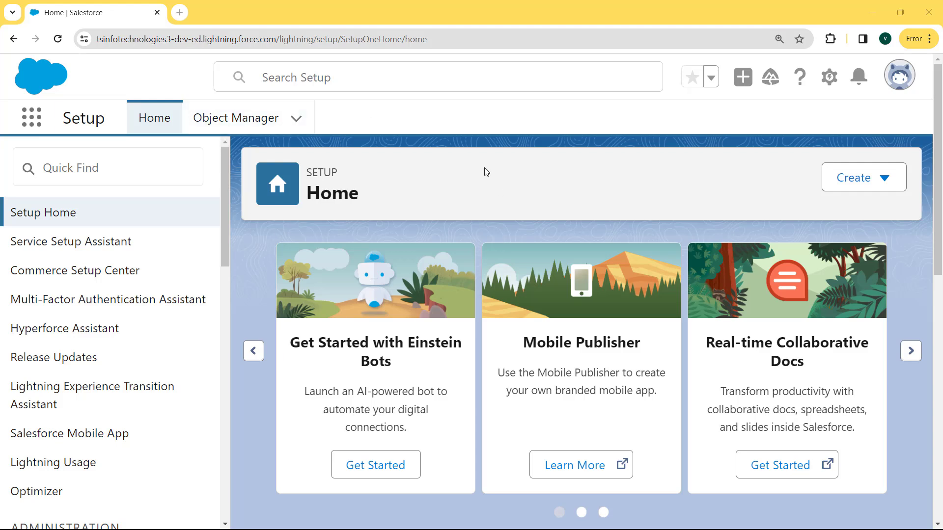
Open personal settings and reset the security token
click(895, 89)
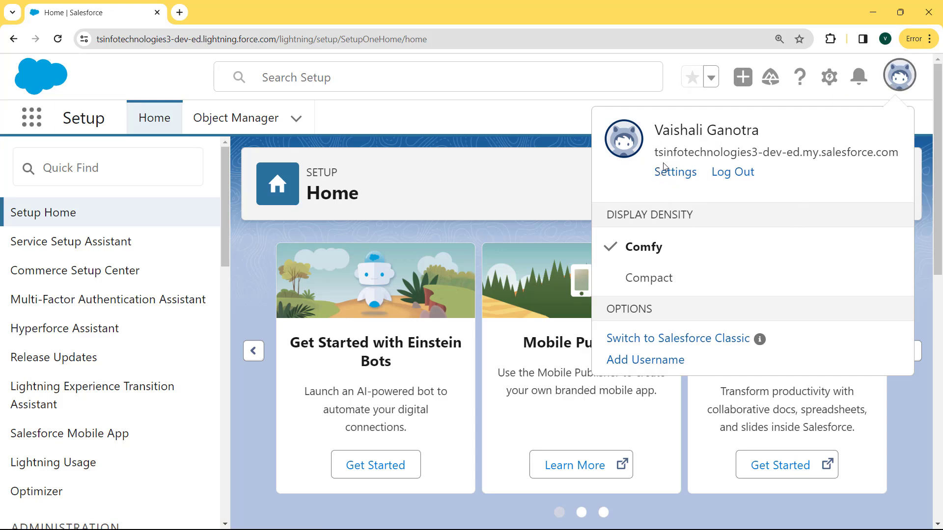
click(693, 175)
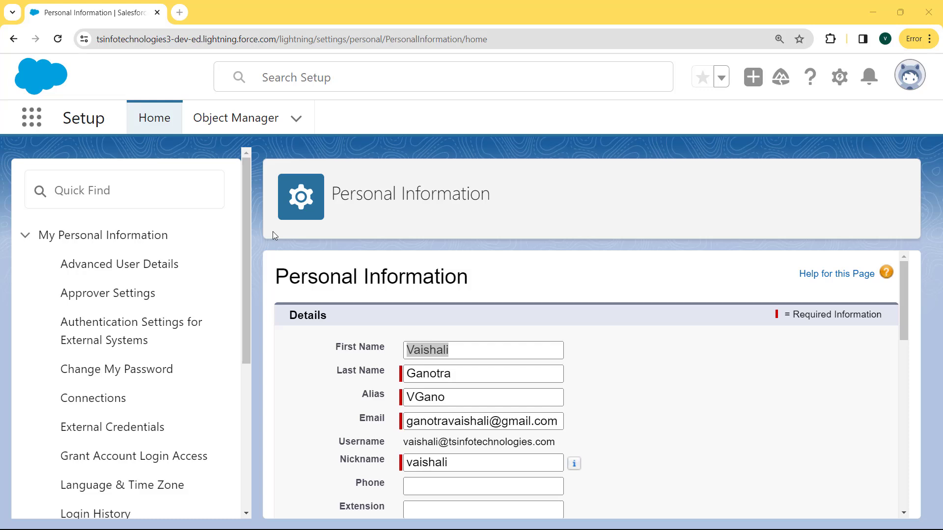
drag(248, 229, 252, 342)
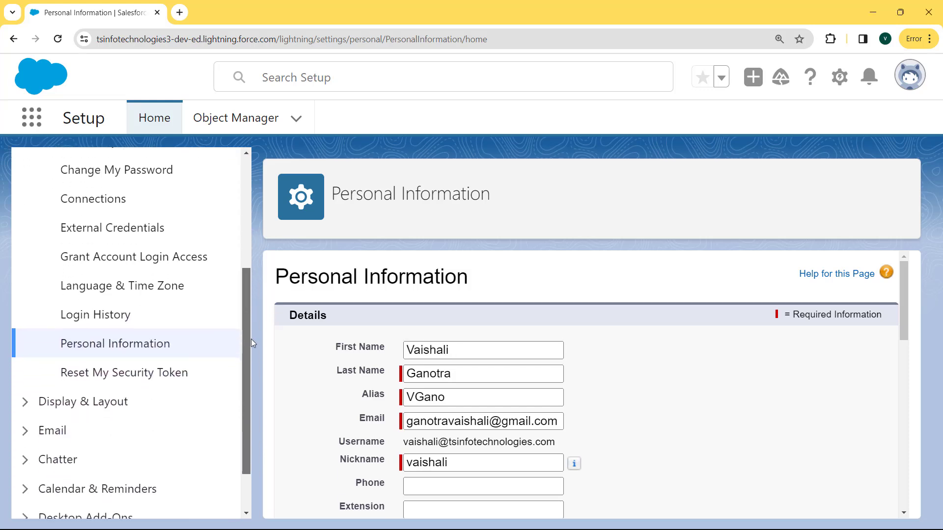
click(129, 381)
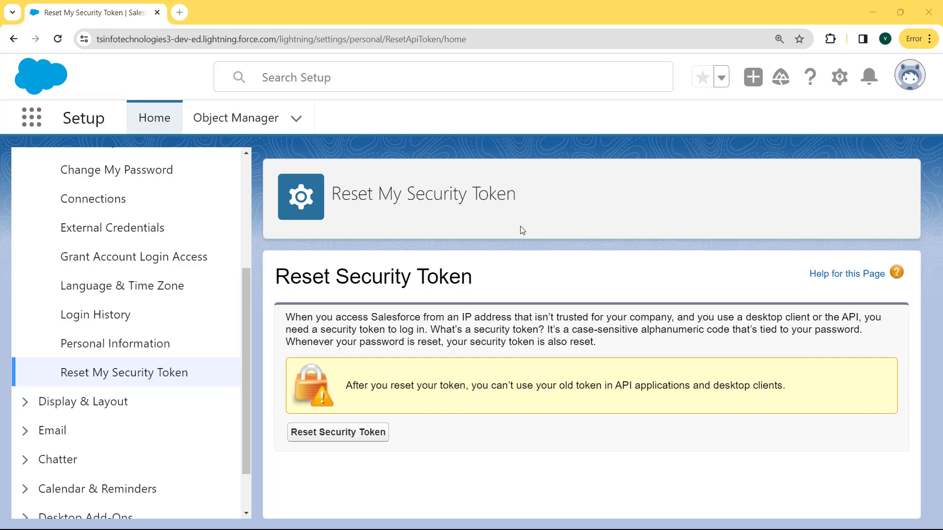
click(334, 438)
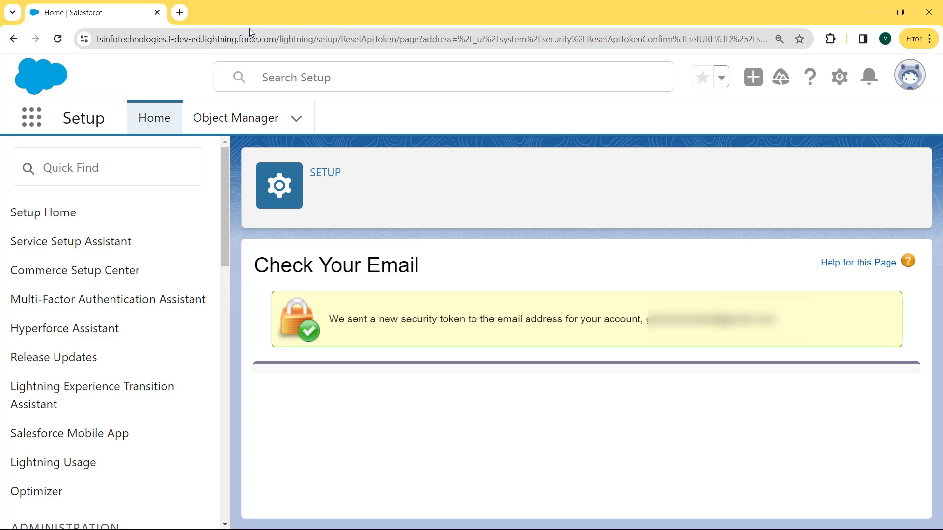
Switch to the mail inbox, open the new Salesforce security token email and select the token
key(alt+Tab)
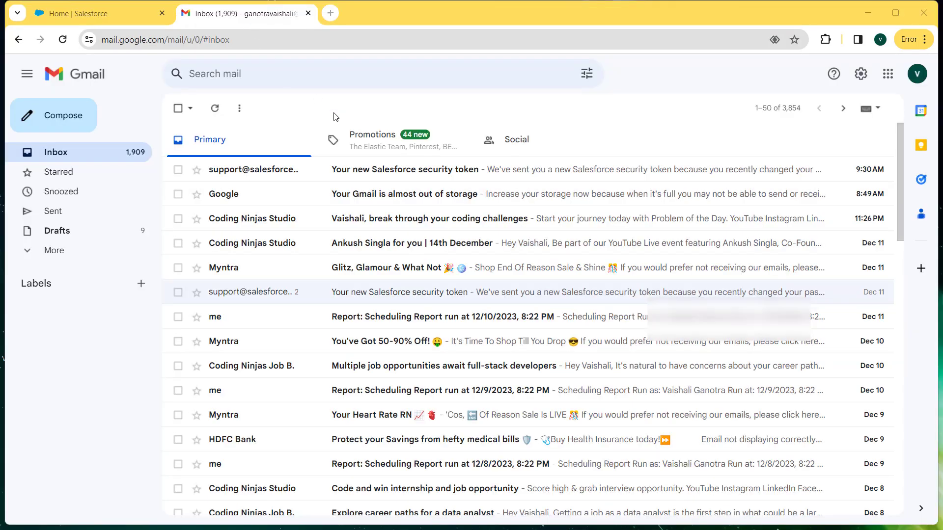
click(350, 177)
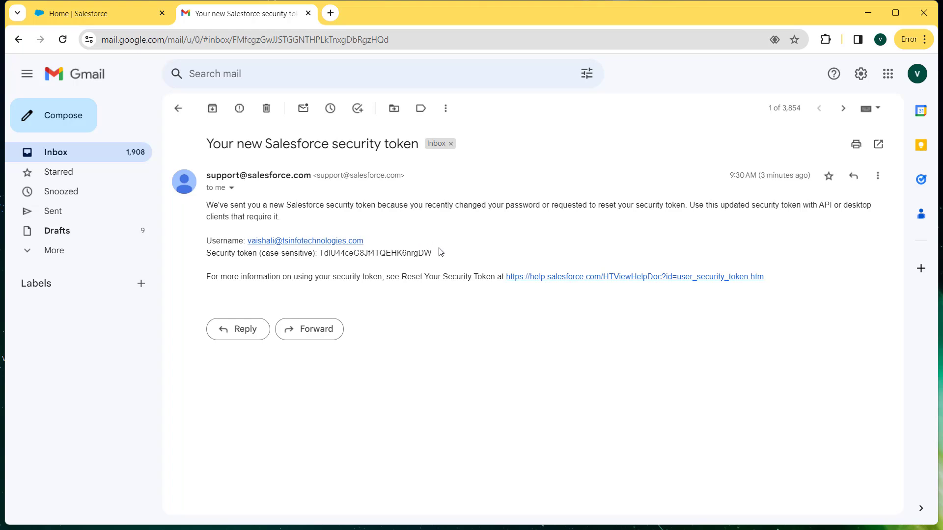
drag(438, 254, 320, 260)
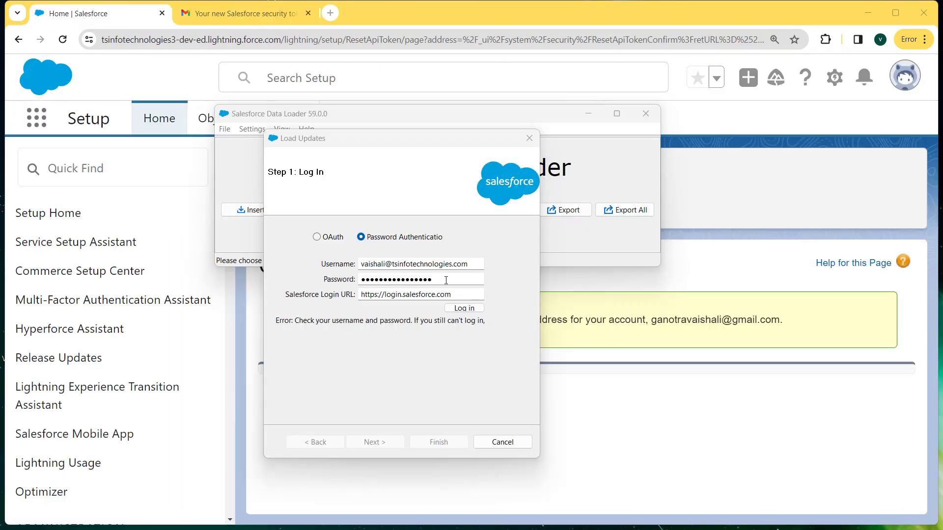
Append the security token to the password, log in, and choose the Contact object
click(446, 280)
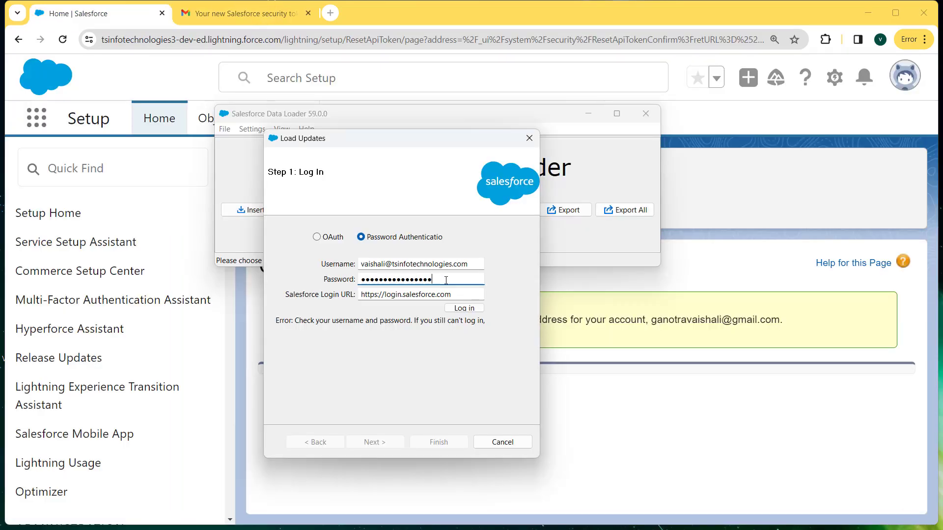
key(ctrl+v)
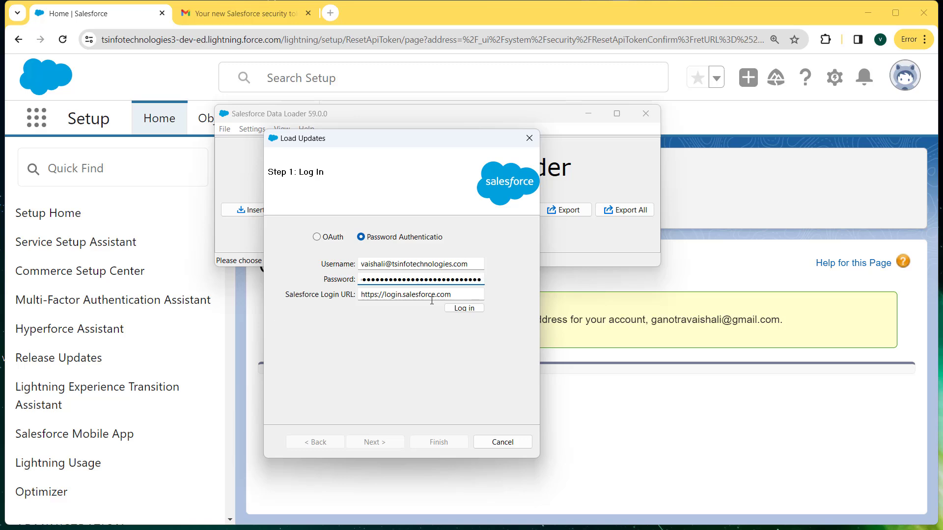
click(463, 308)
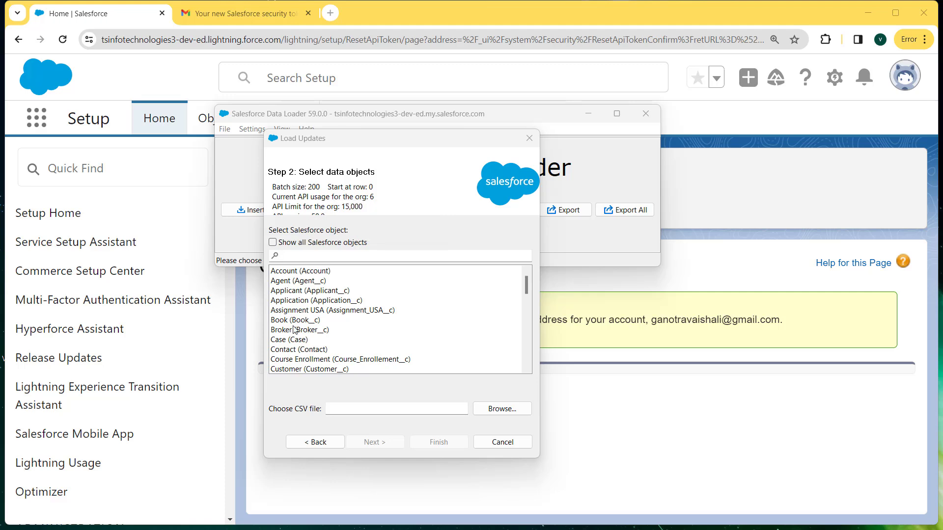
click(294, 350)
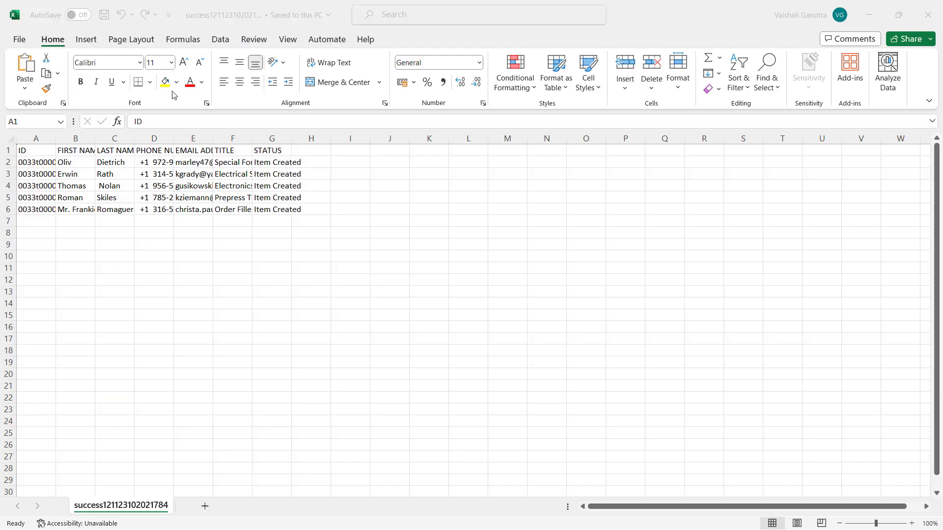
Edit the first names in the CSV file, completing B2 as Olivia and revising the following rows
double_click(78, 162)
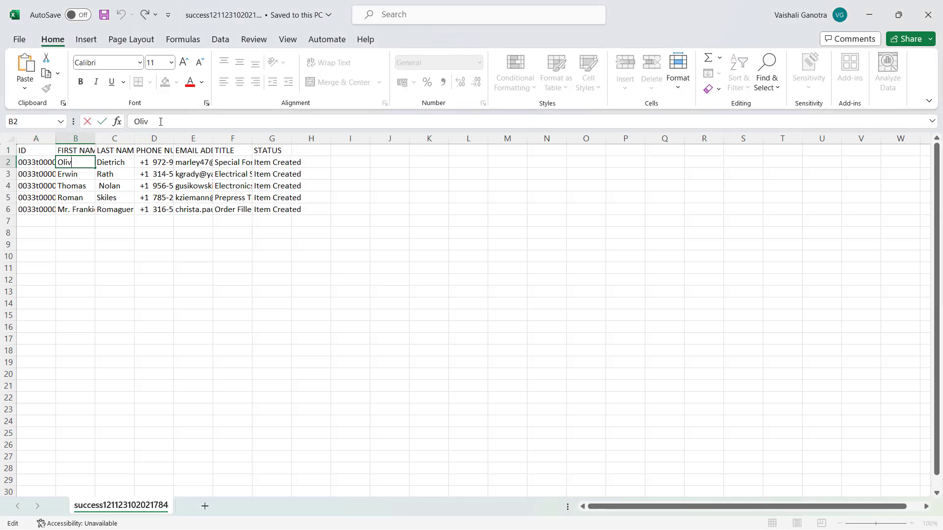
text(ia)
click(77, 176)
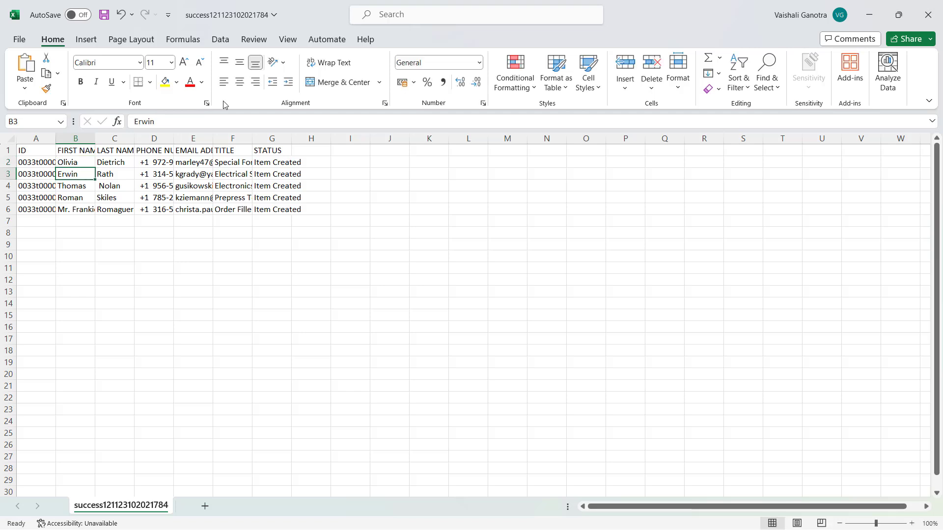
click(203, 119)
text(Er Thomas)
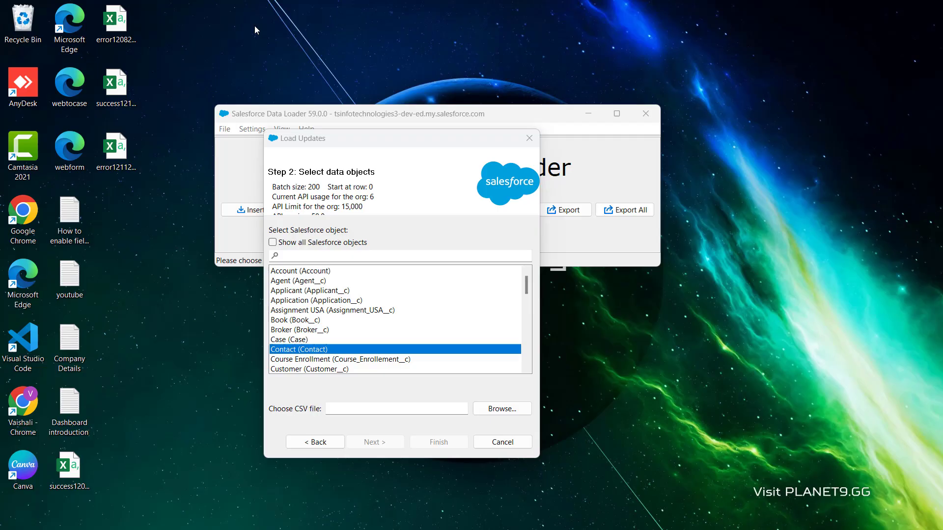
click(501, 409)
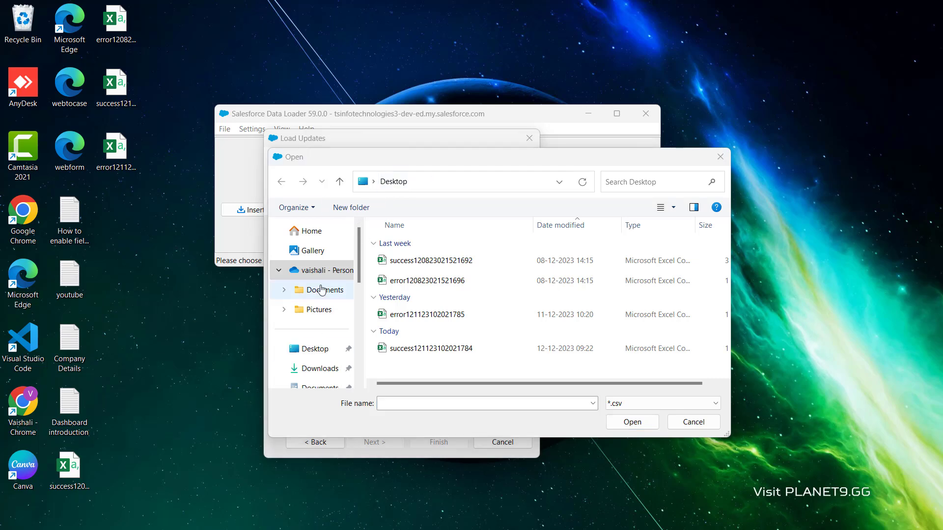
click(323, 353)
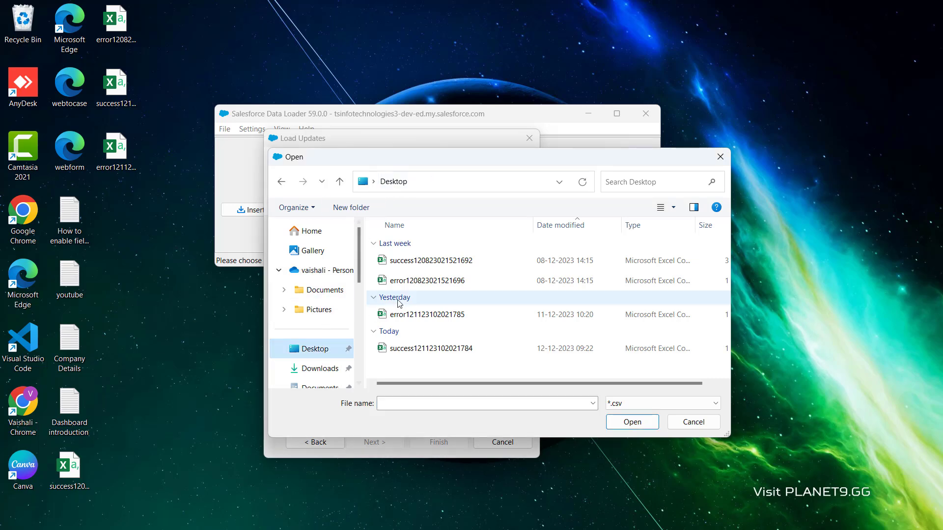
double_click(411, 349)
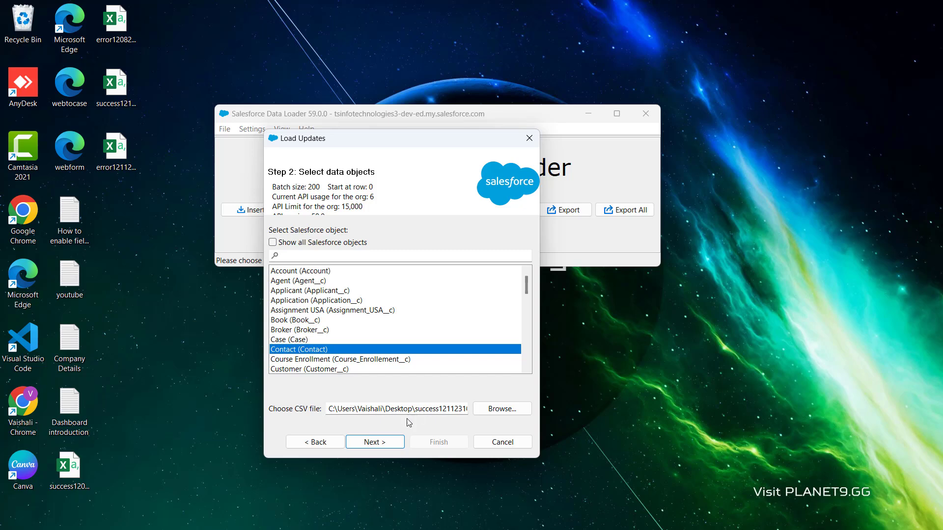
click(385, 443)
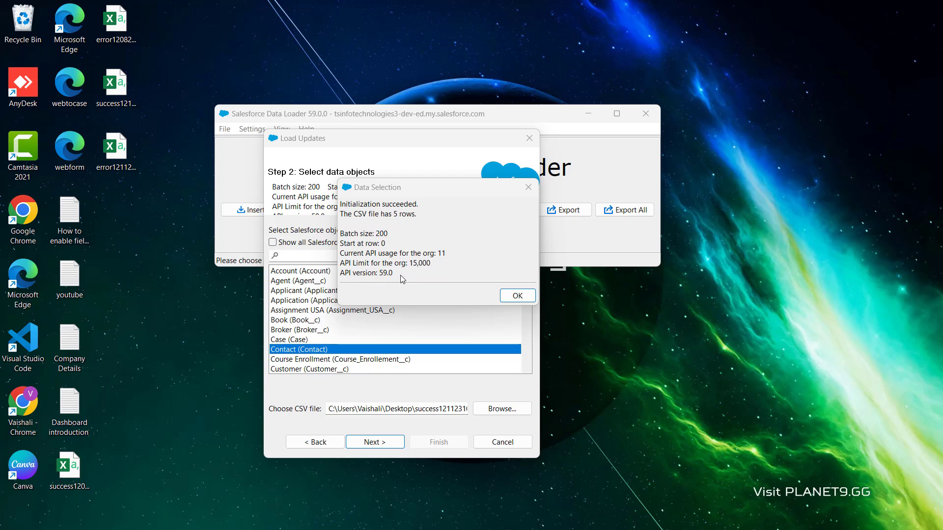
click(518, 295)
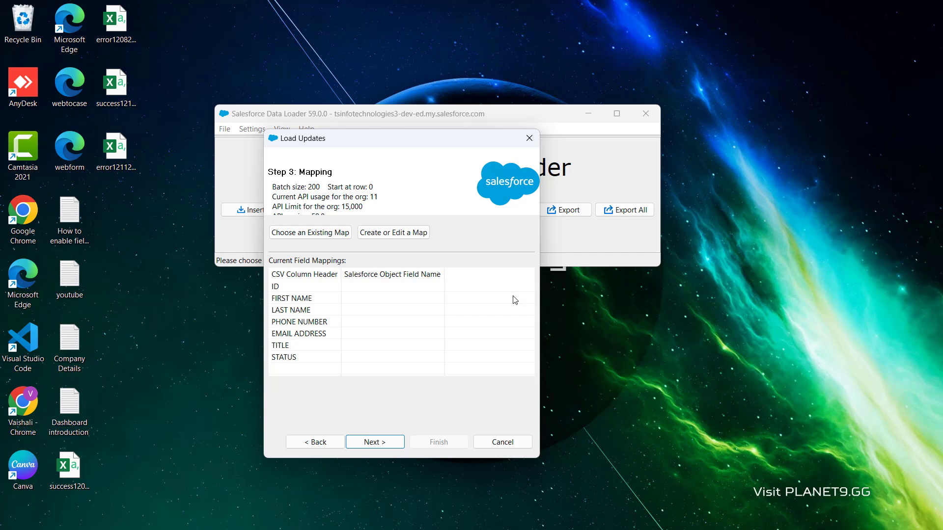
Auto-match fields to columns, map Email to EMAIL ADDRESS, and confirm the mapping
click(397, 234)
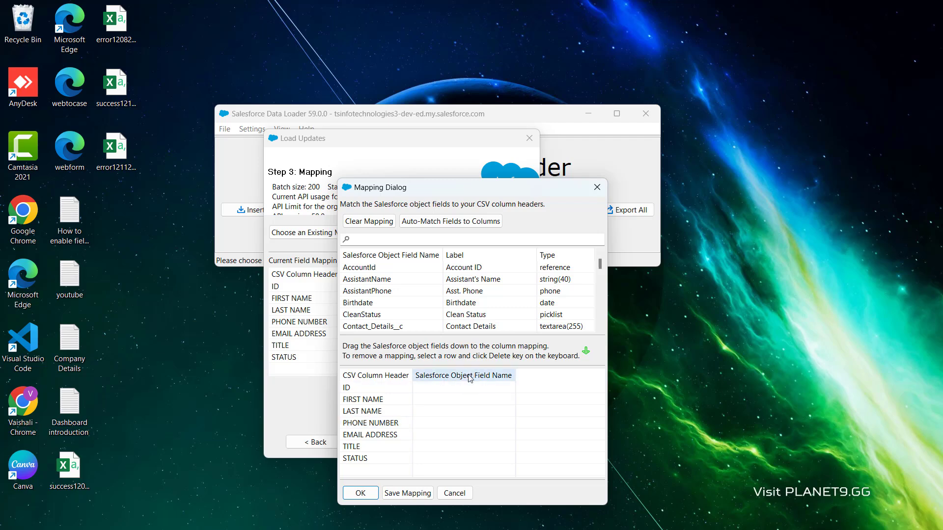
click(427, 222)
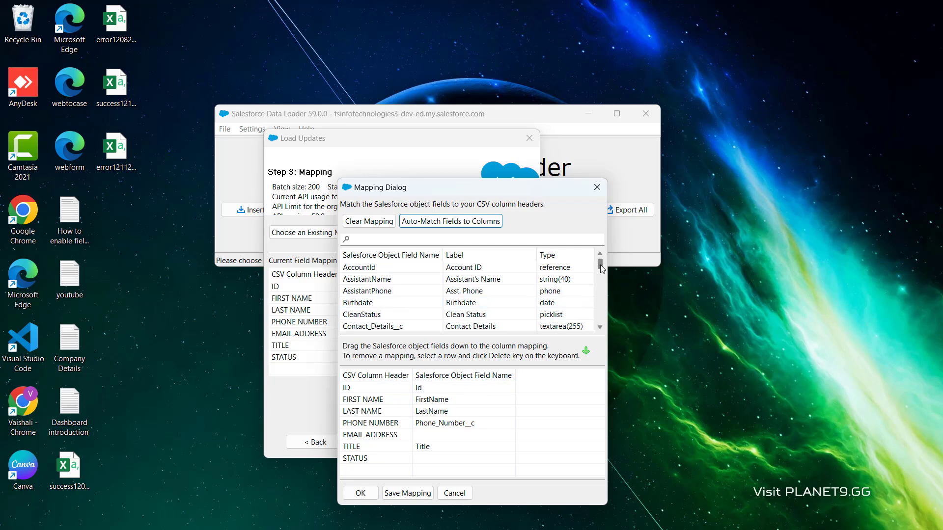
drag(601, 264, 600, 279)
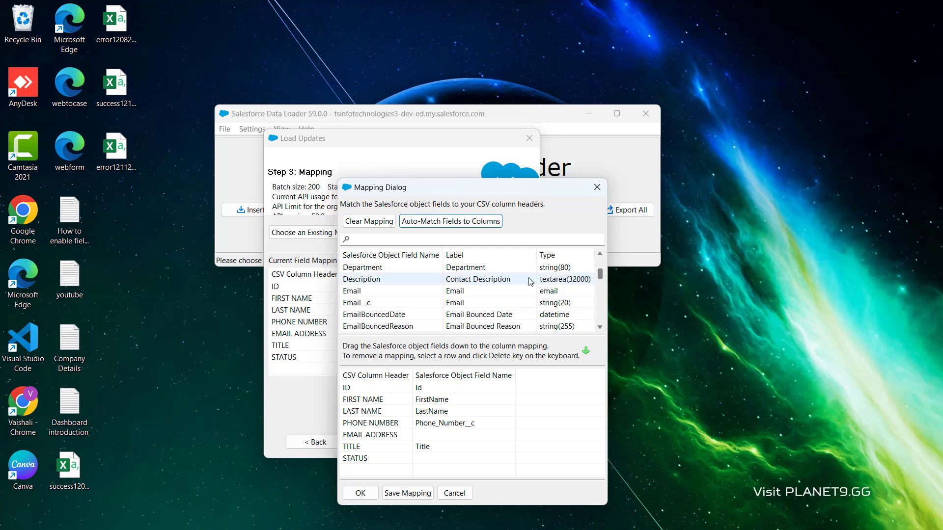
drag(473, 291, 445, 436)
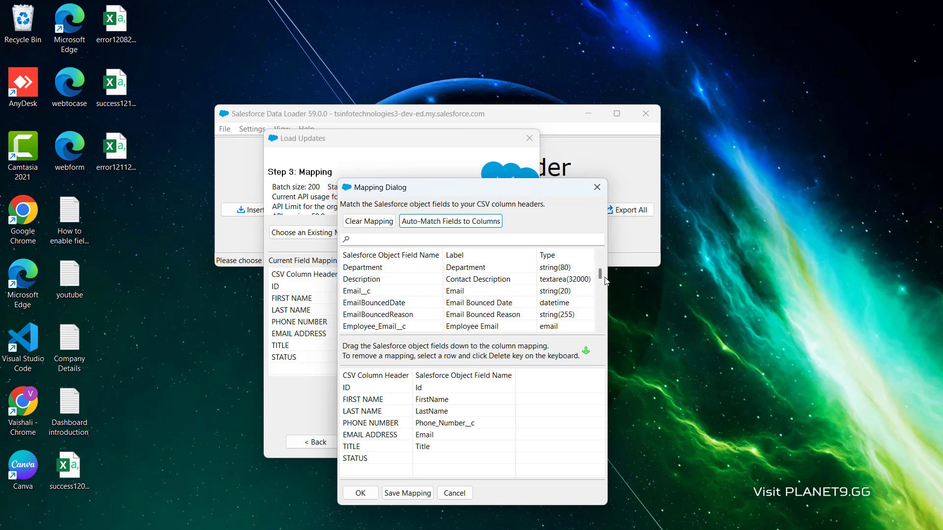
scroll(565, 300, down, 10)
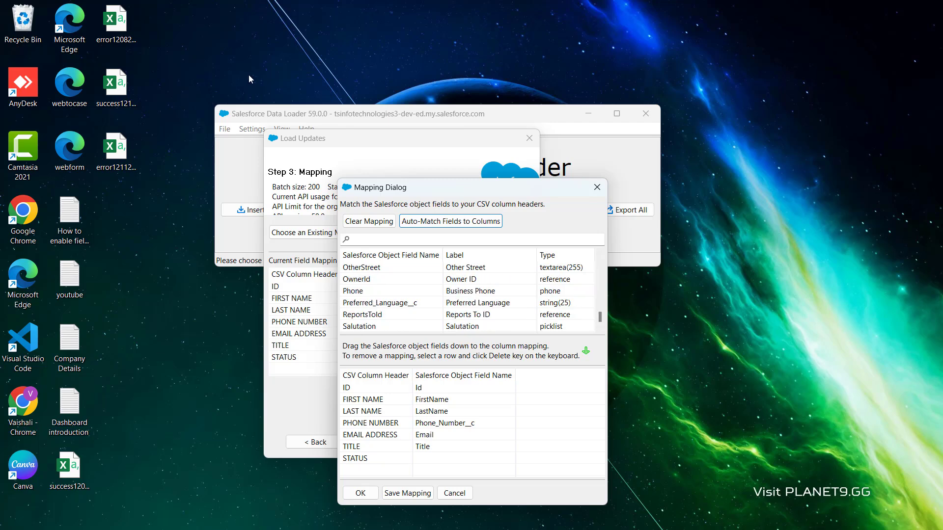
click(360, 493)
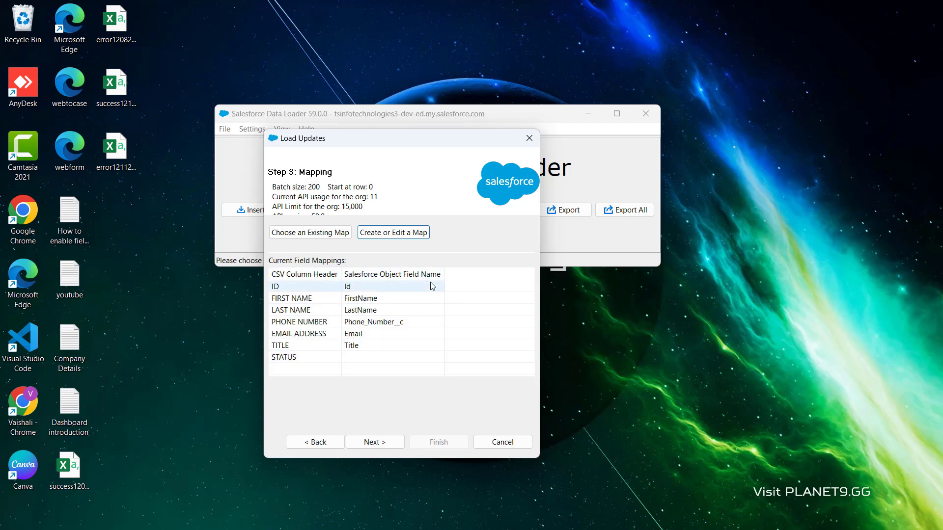
Proceed past the mapping, choose the Desktop as the output folder, finish the update and confirm proceeding with it
click(374, 443)
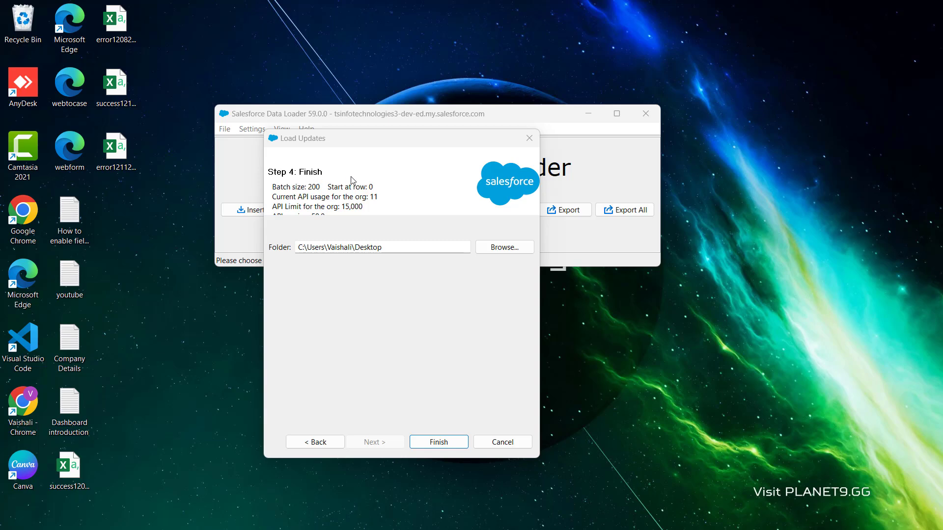
click(509, 250)
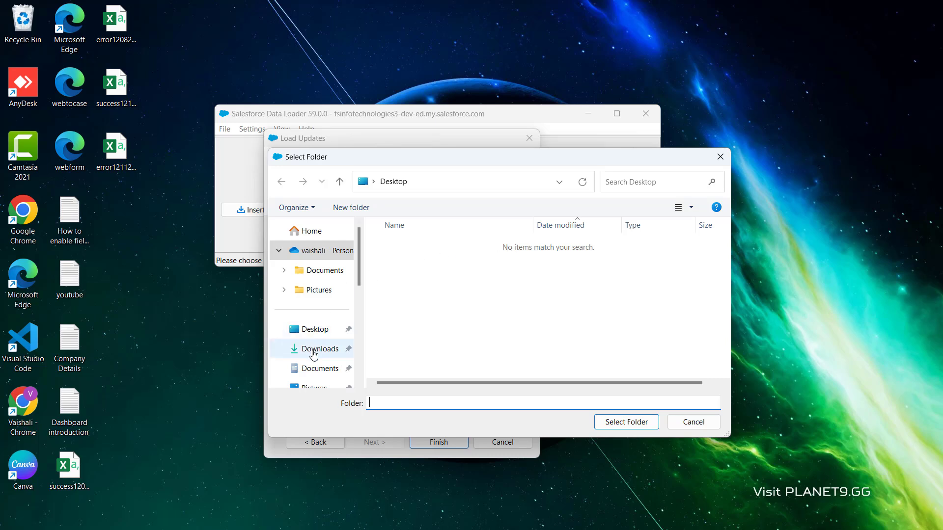
click(328, 334)
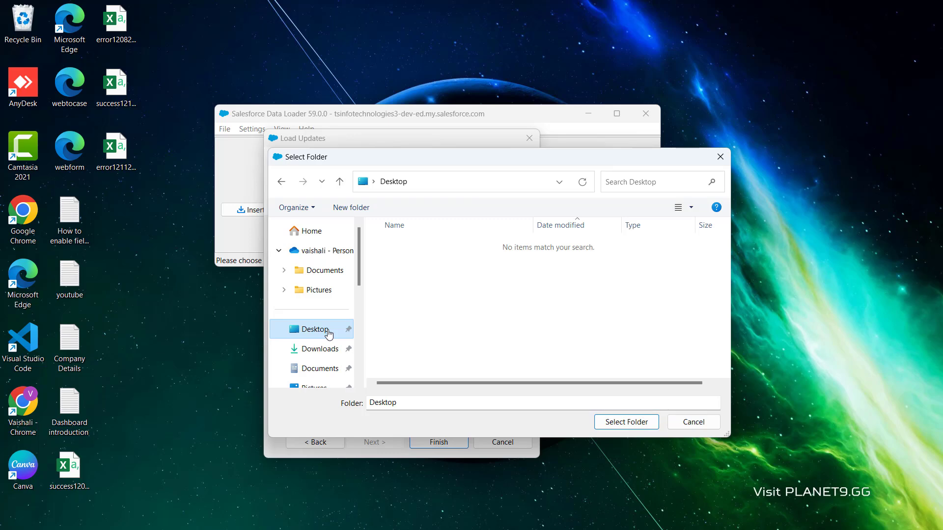
click(609, 425)
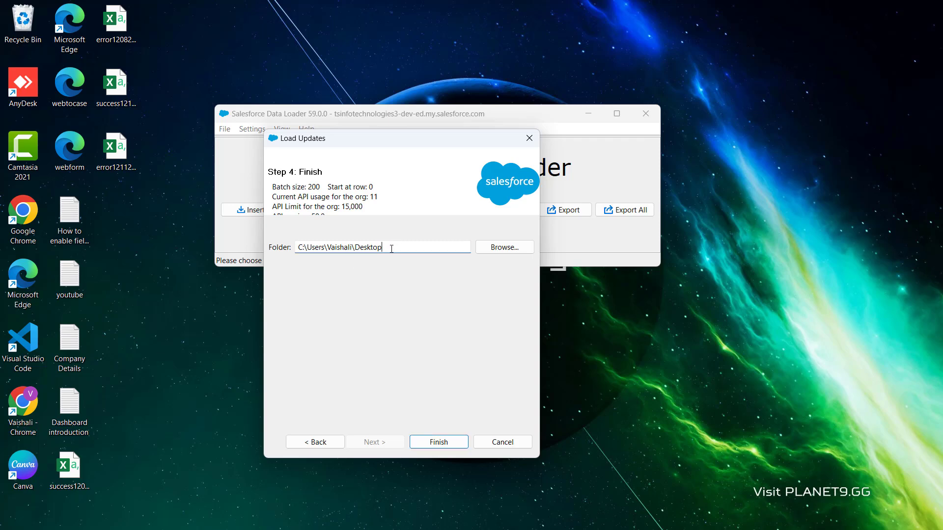
drag(392, 249, 297, 248)
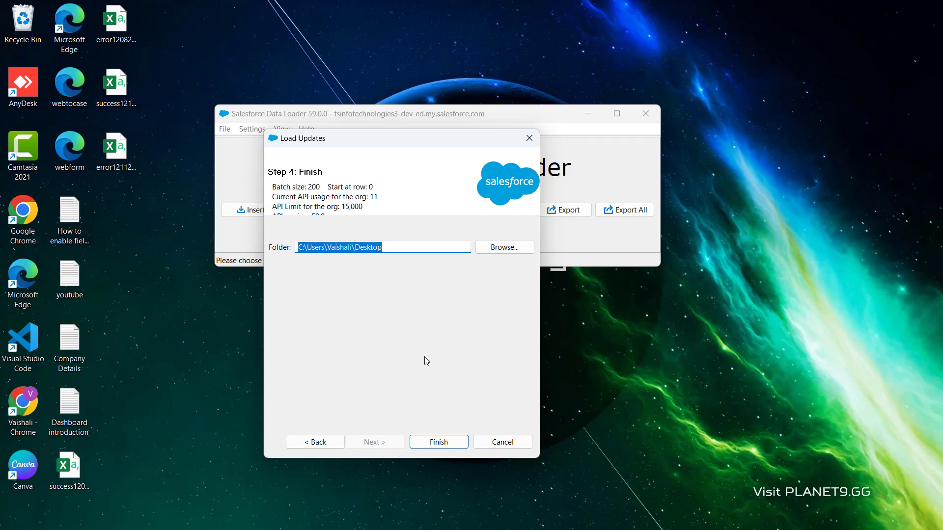
click(434, 447)
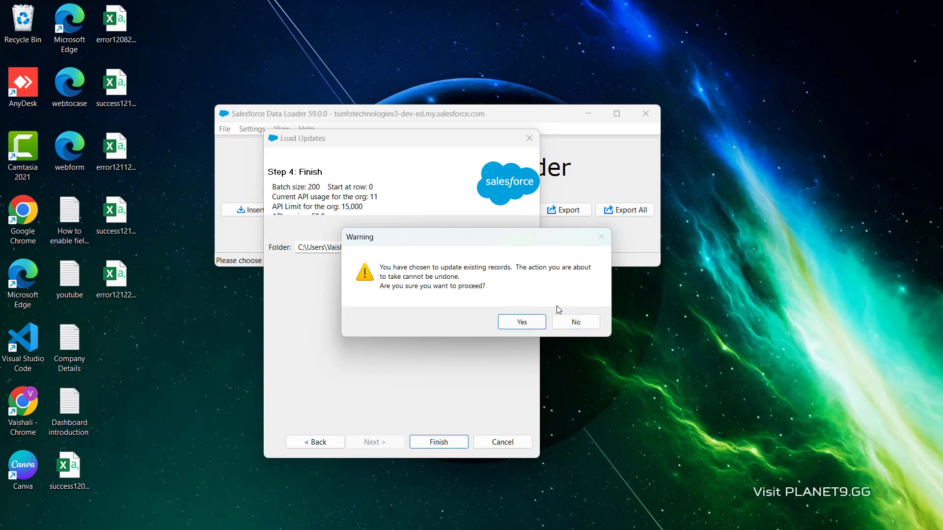
click(518, 328)
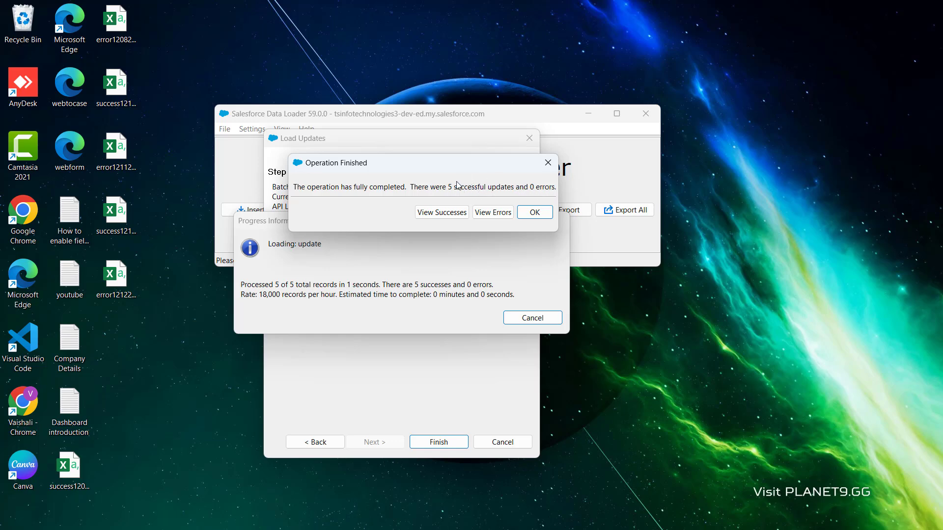
Review the load's success and error files, then close them and the completion message
click(425, 214)
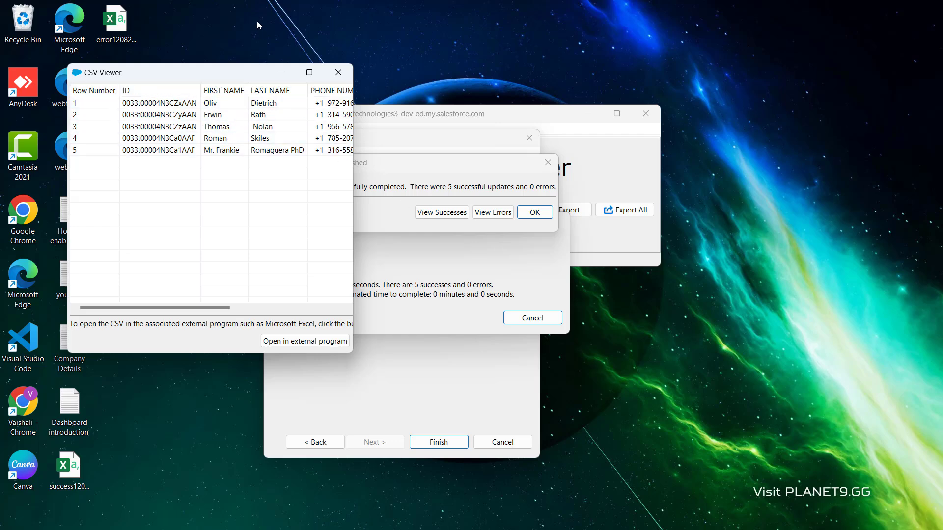
key(alt+F4)
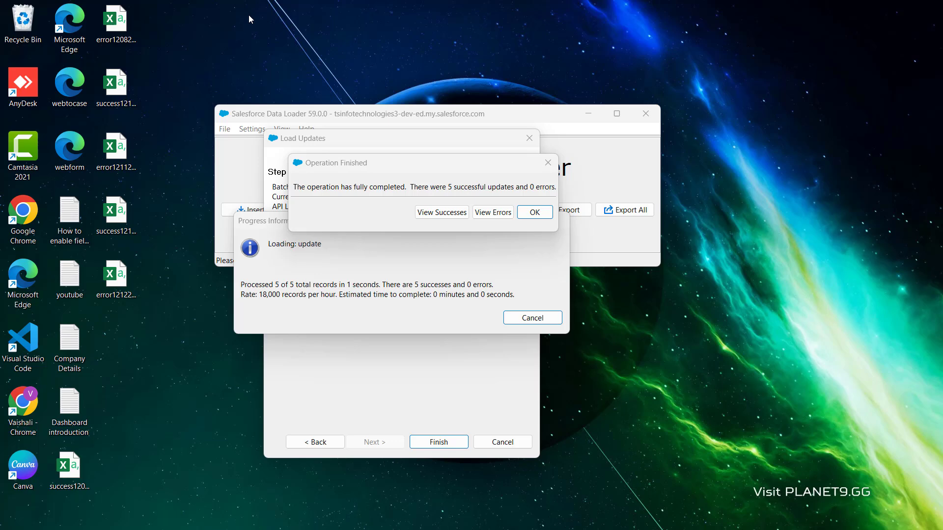
click(485, 214)
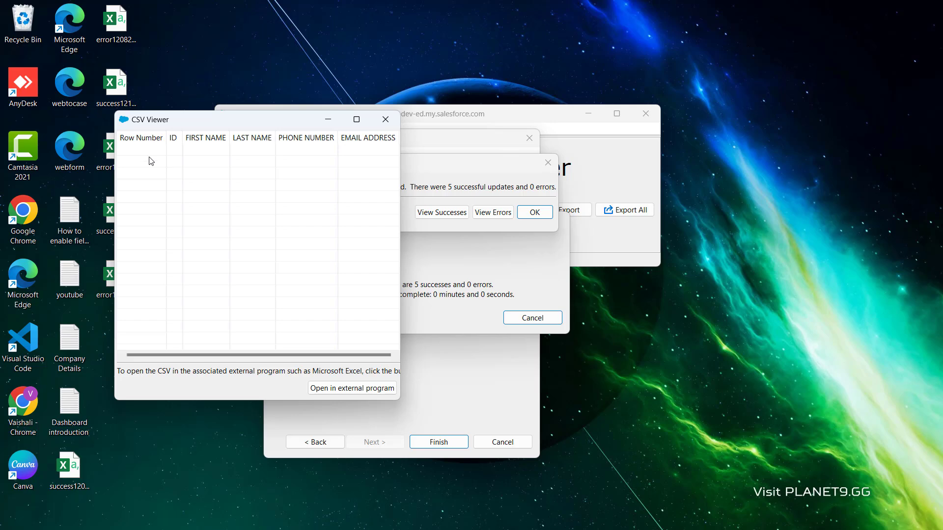
click(385, 120)
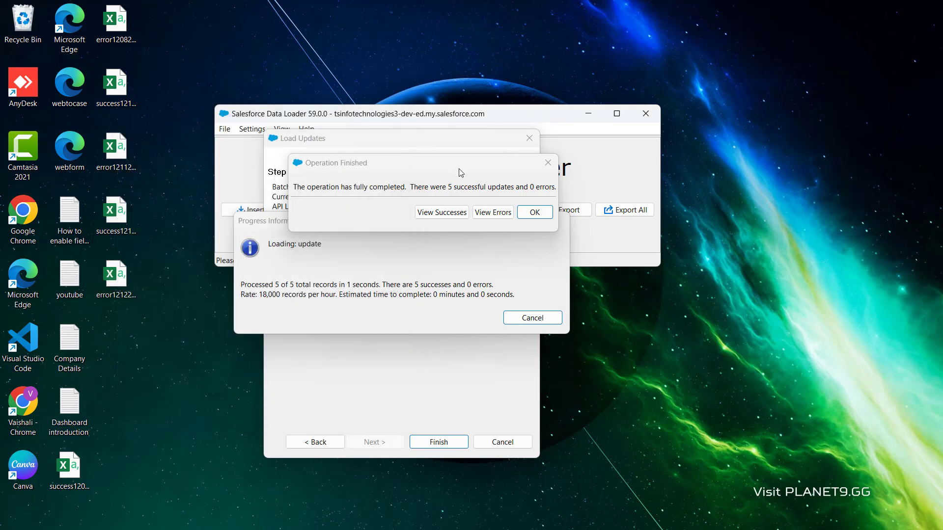
click(535, 213)
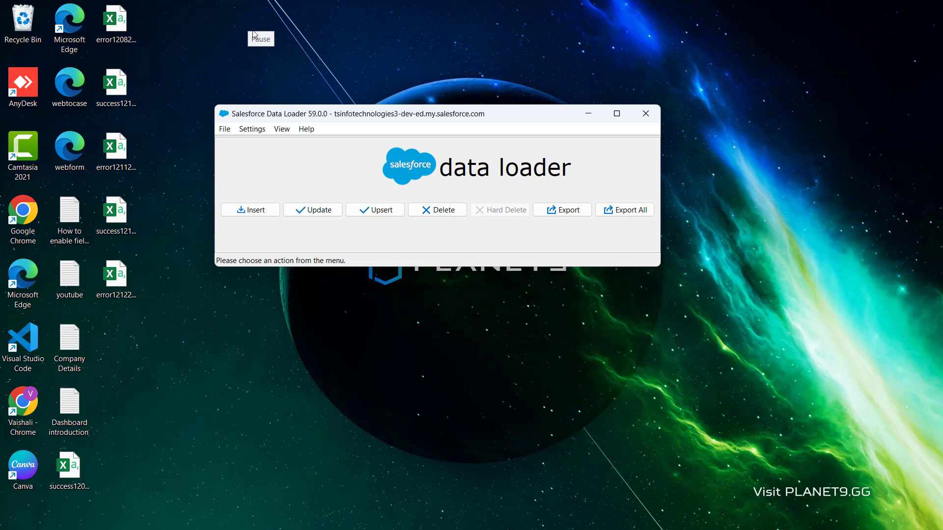
Switch to the browser and open the Contacts tab of the Sales app
key(alt+Tab)
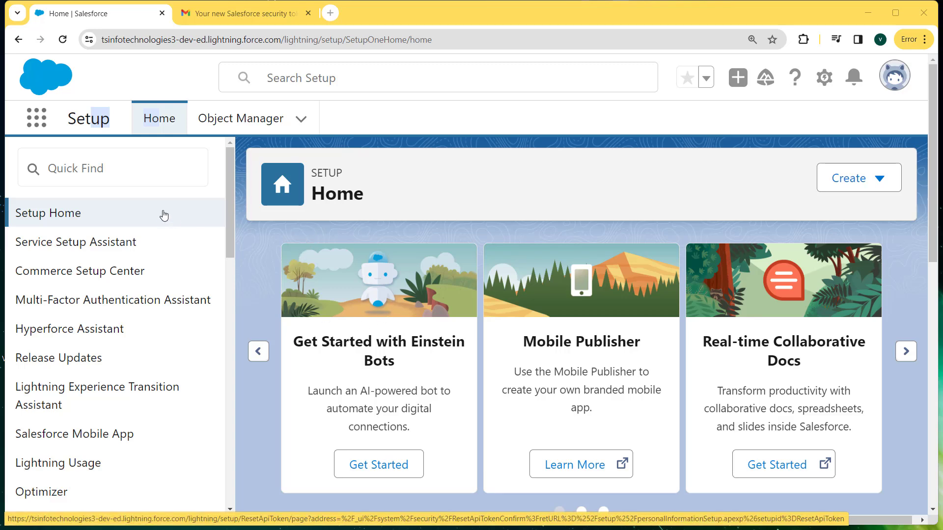
click(31, 123)
text(sales)
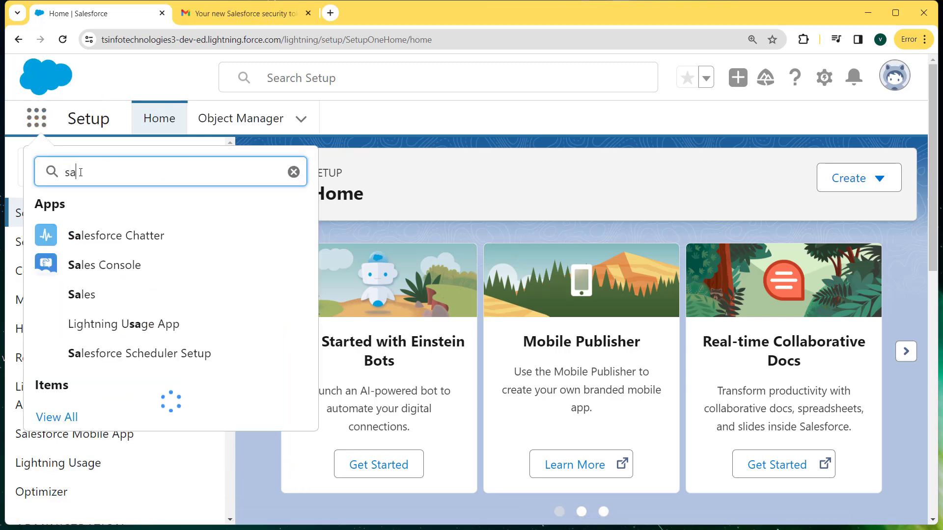
click(86, 286)
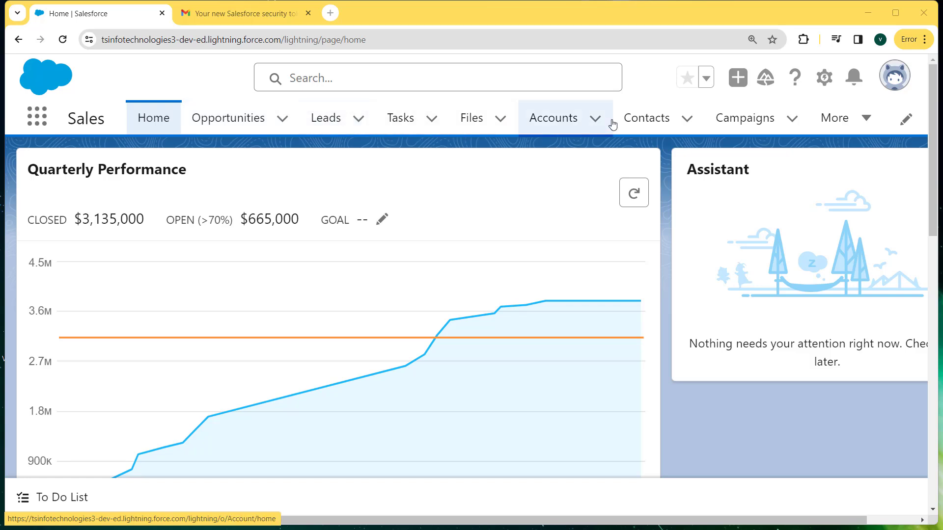
click(644, 126)
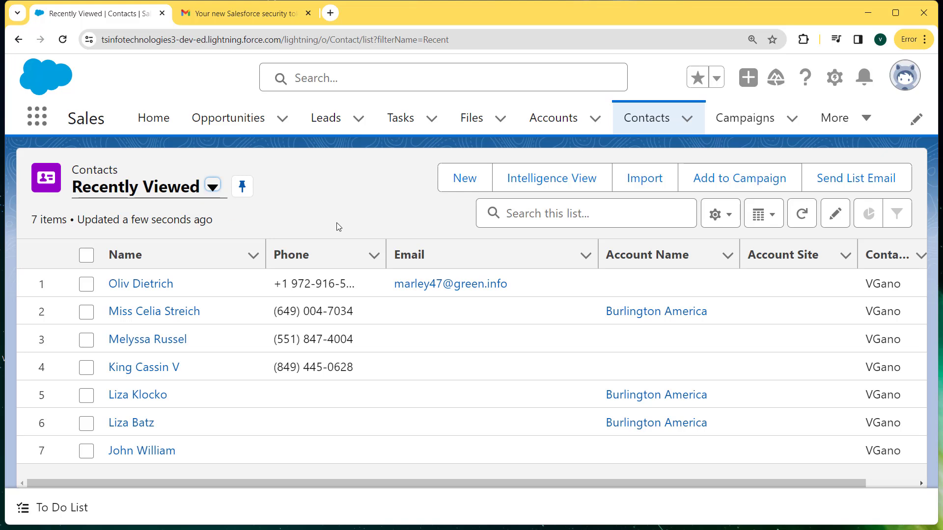
Switch the contacts list view to All Contacts and browse down to the updated contacts
click(213, 187)
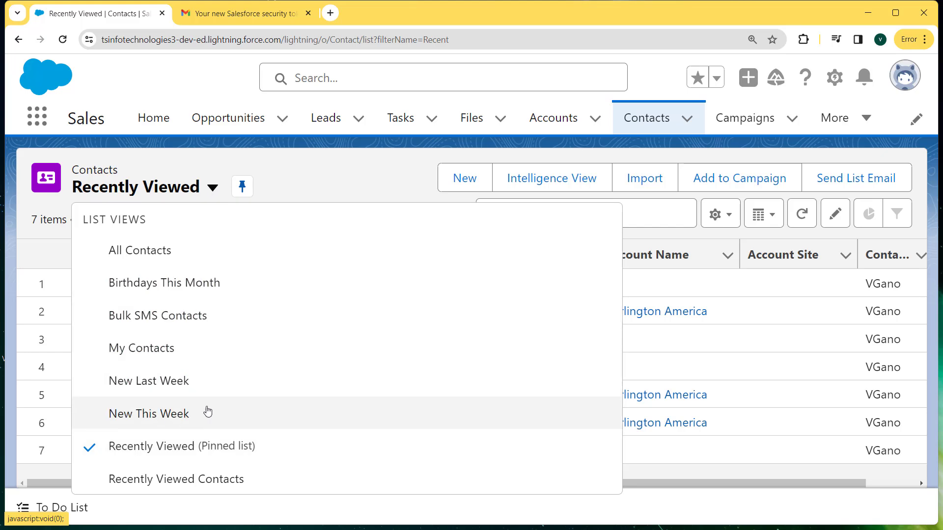
click(154, 260)
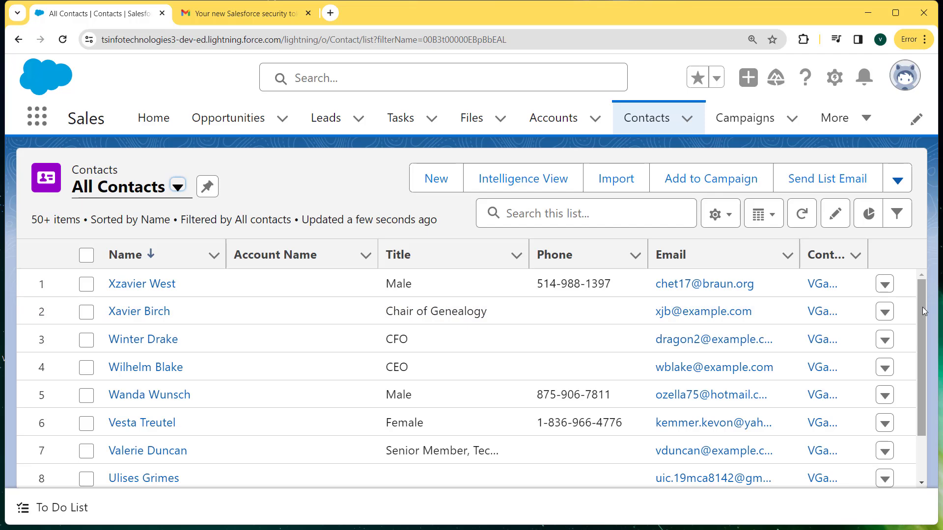
scroll(926, 338, down, 5)
scroll(928, 358, down, 8)
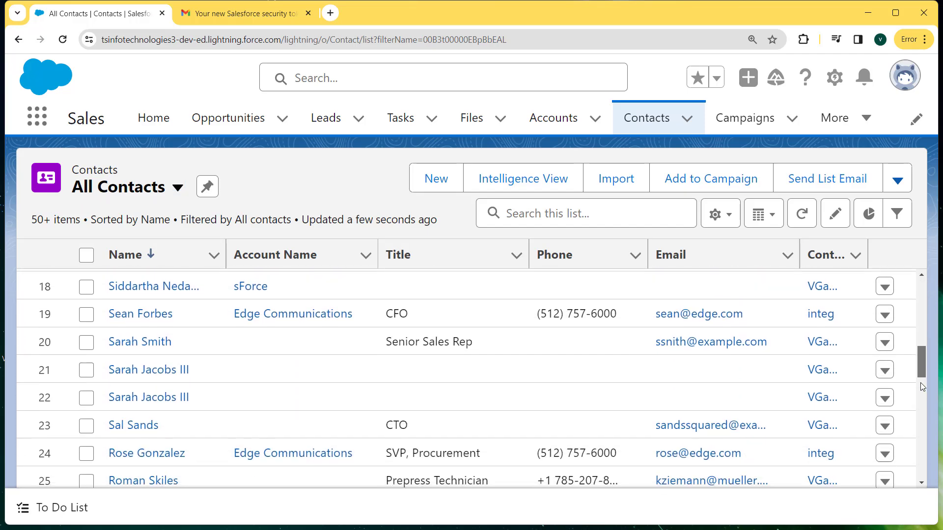
scroll(922, 410, down, 3)
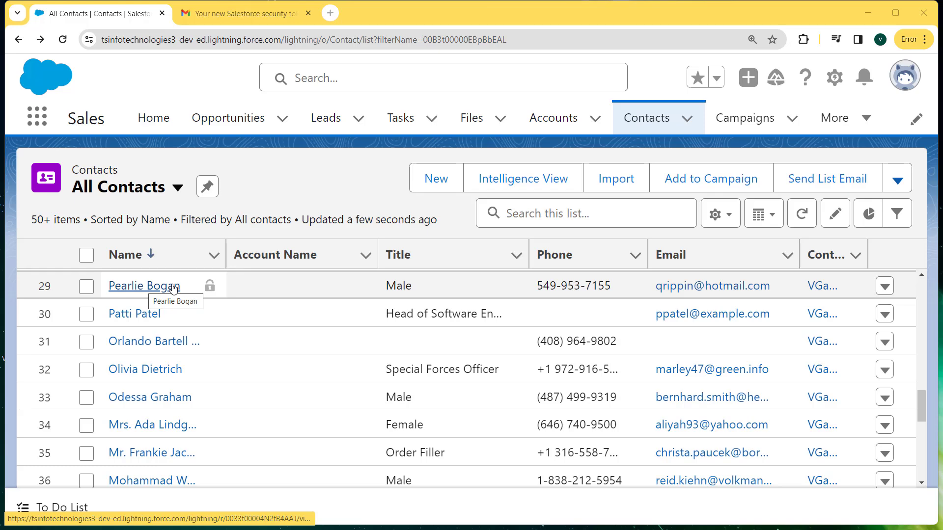
scroll(172, 288, down, 1)
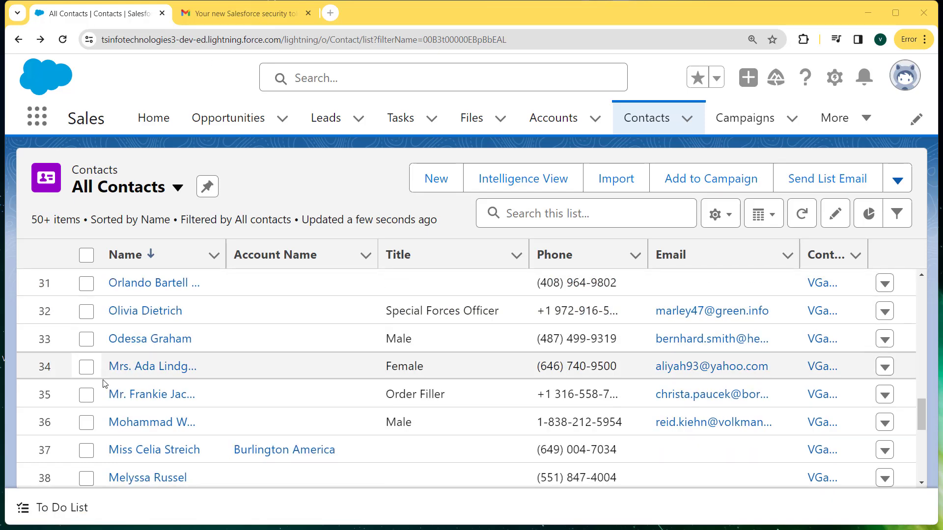
Open the updated contact in row 35 and examine its Created By and Last Modified By details
click(137, 397)
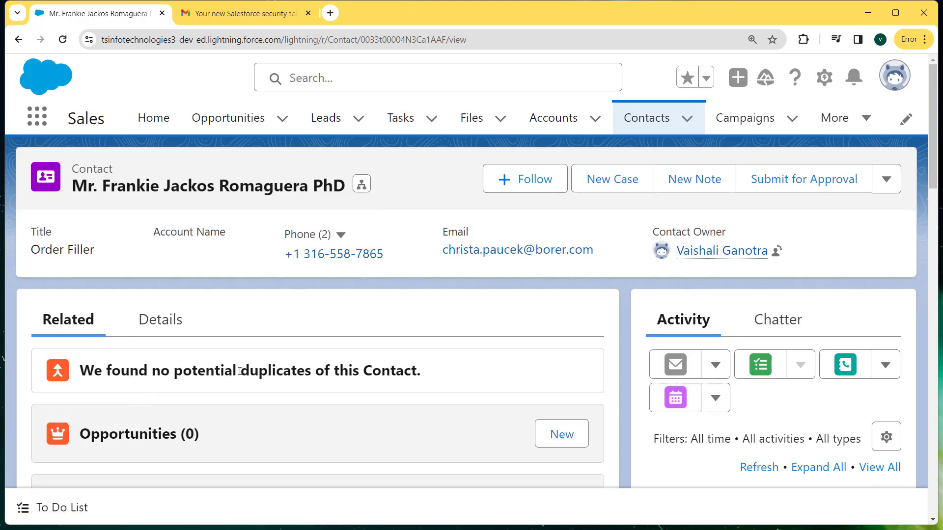
click(164, 324)
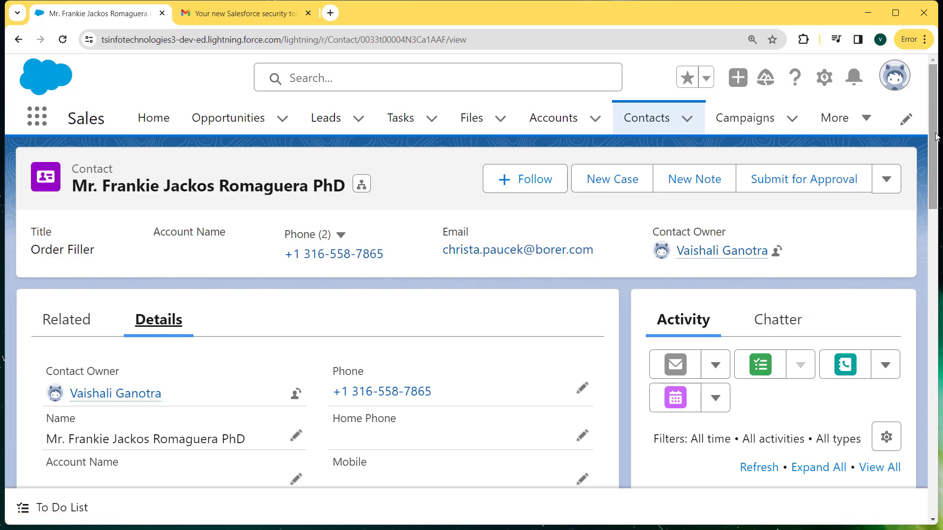
drag(938, 133, 939, 447)
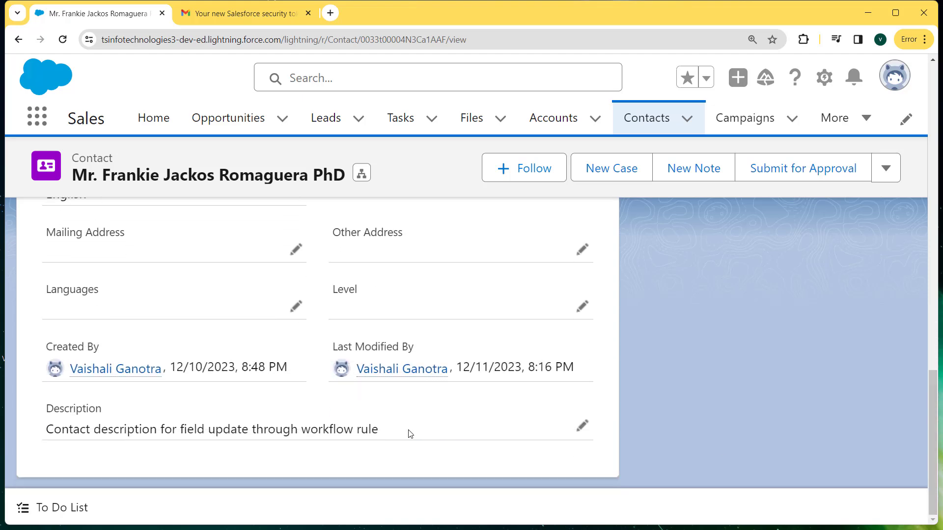
drag(300, 371, 62, 347)
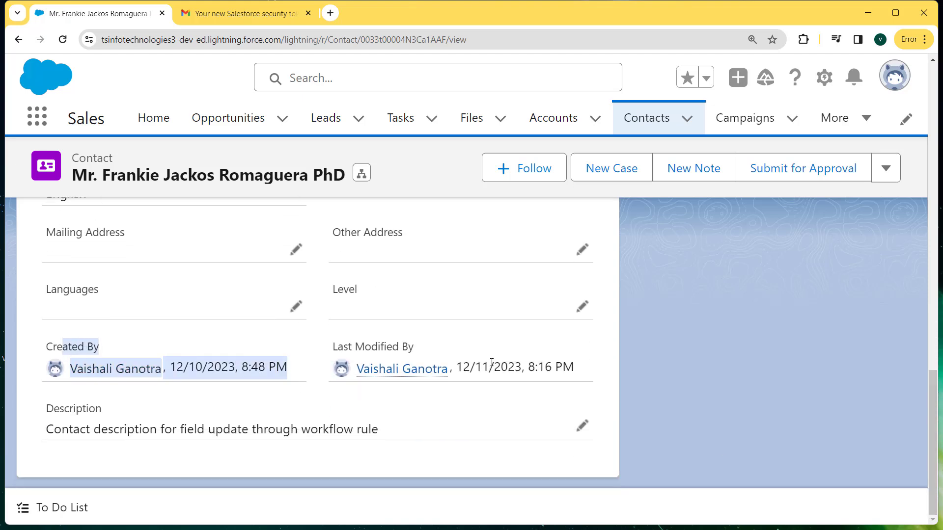
drag(589, 369, 356, 370)
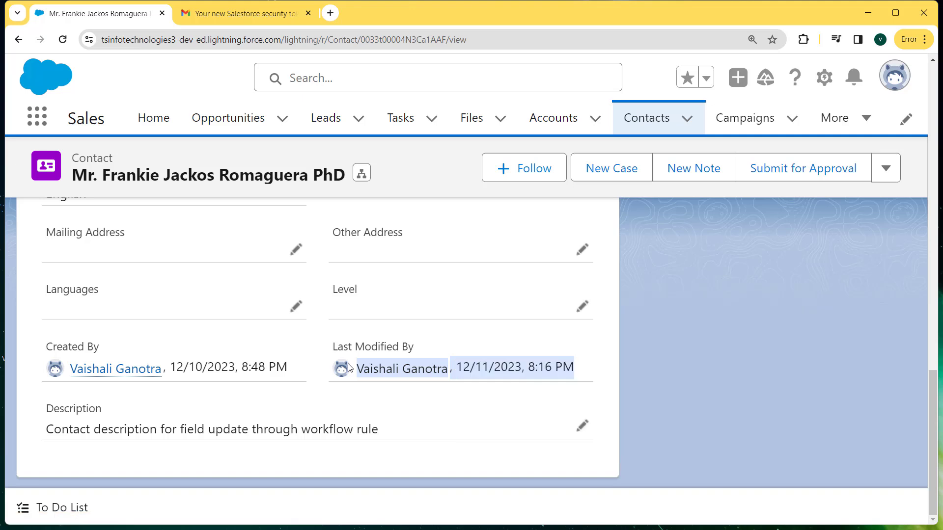